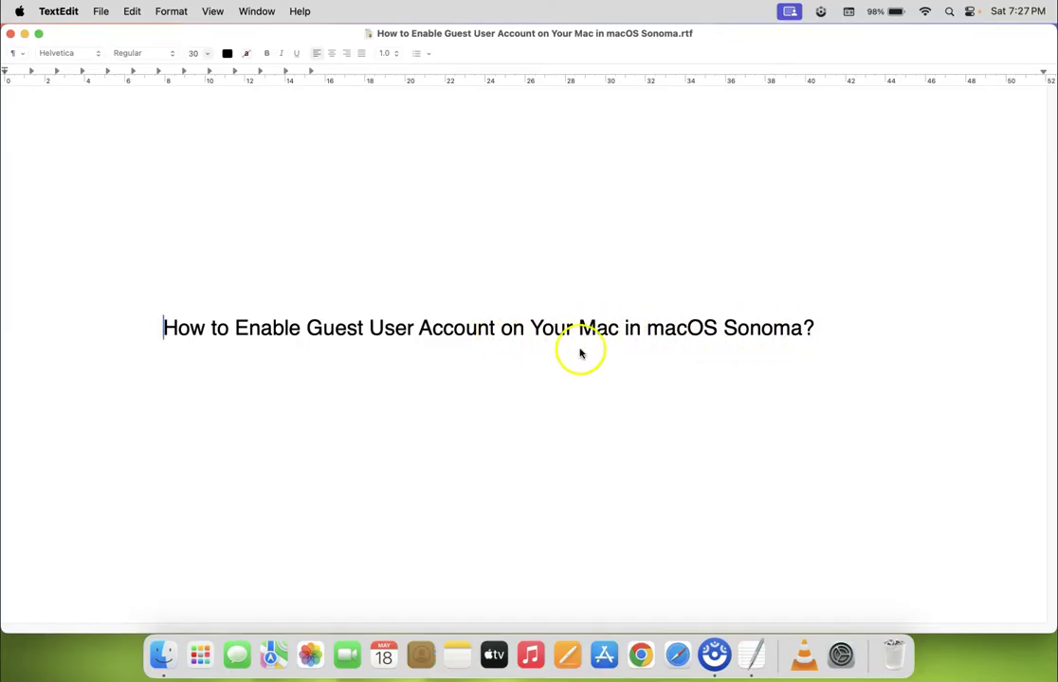
Minimize the TextEdit tutorial document to reveal the desktop
click(24, 35)
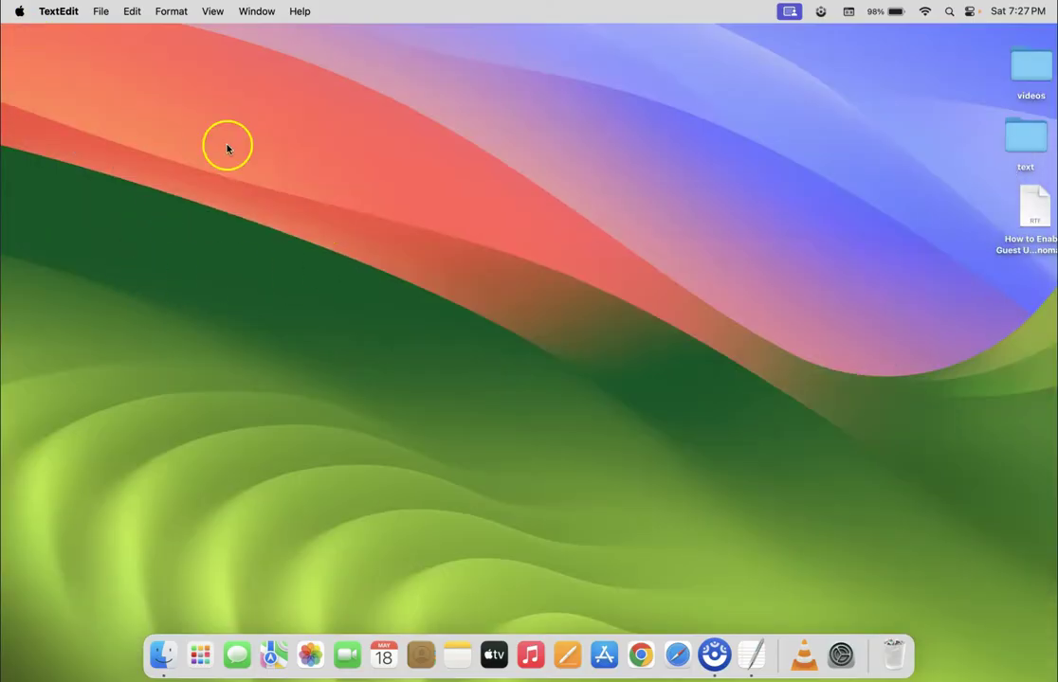
Open System Settings from the Apple menu and go to the Users & Groups pane
click(19, 12)
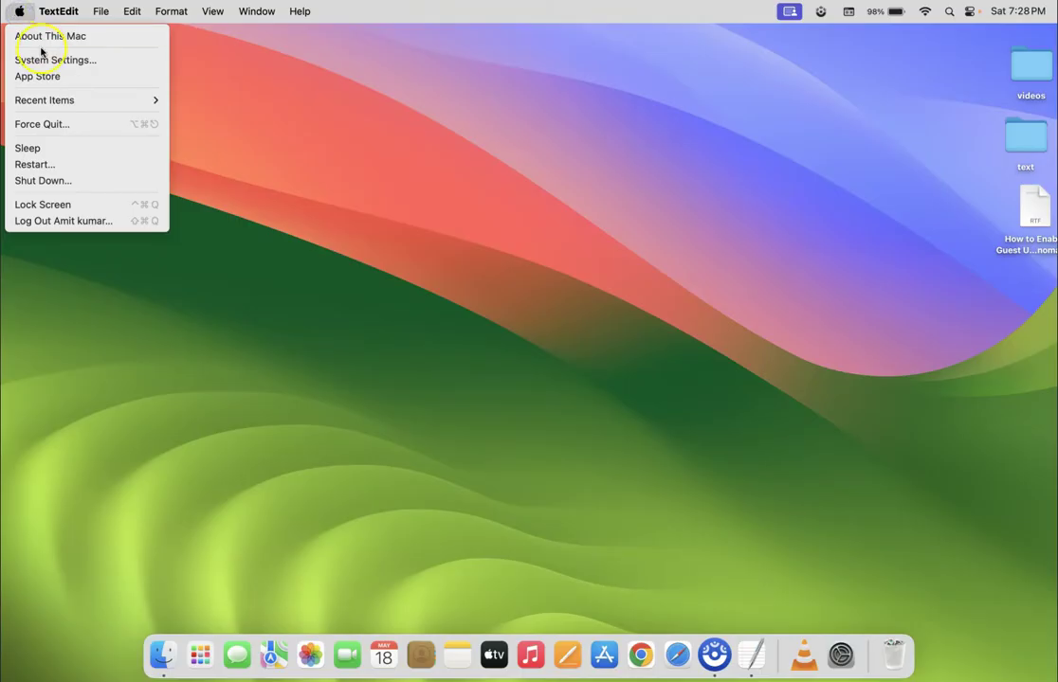
click(84, 61)
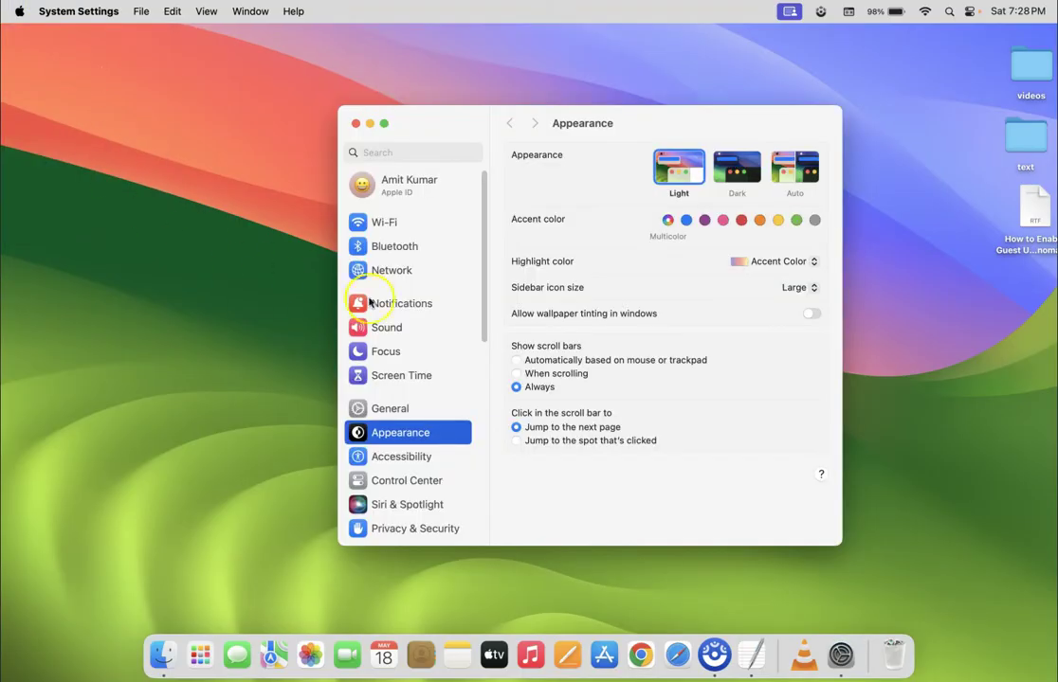
drag(485, 229, 496, 401)
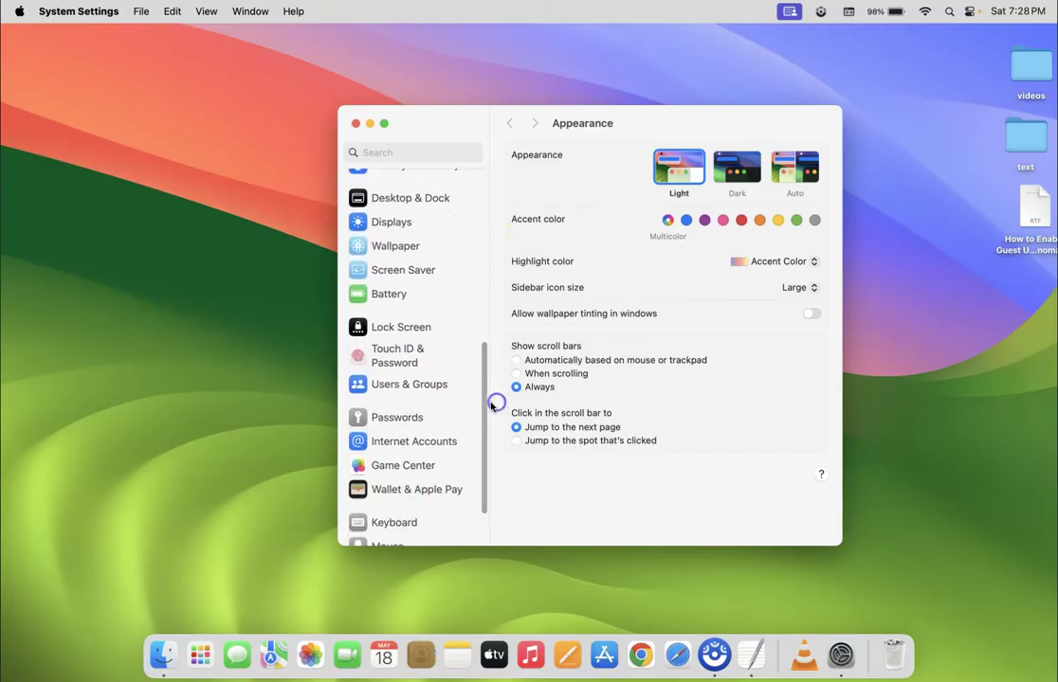
click(423, 387)
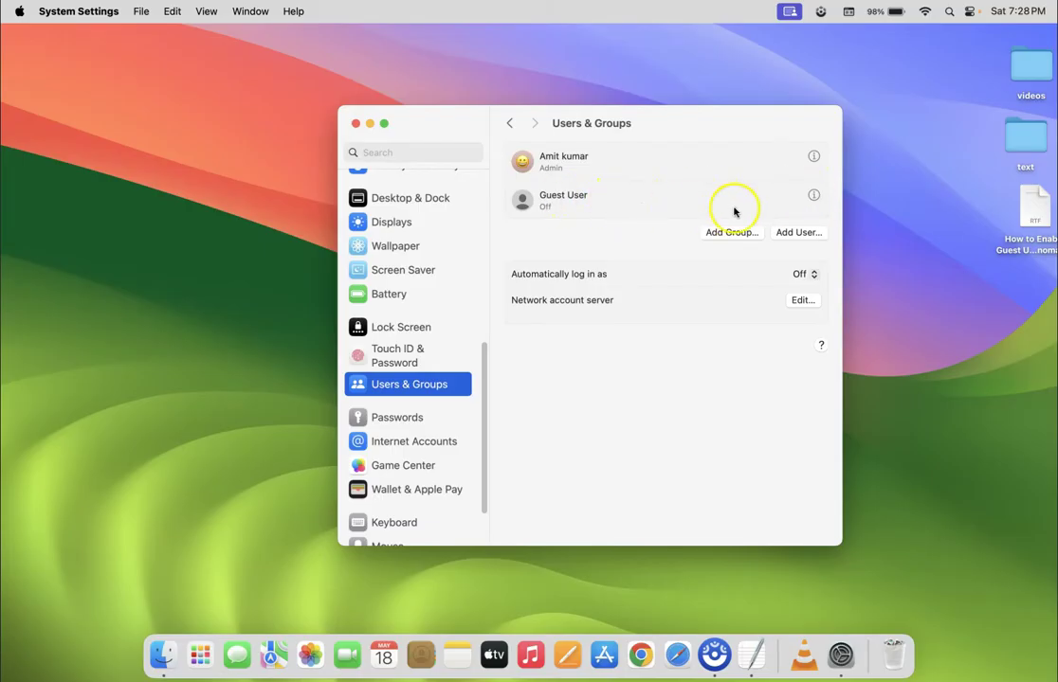
Open the Guest User's info options from the Users & Groups list
click(814, 197)
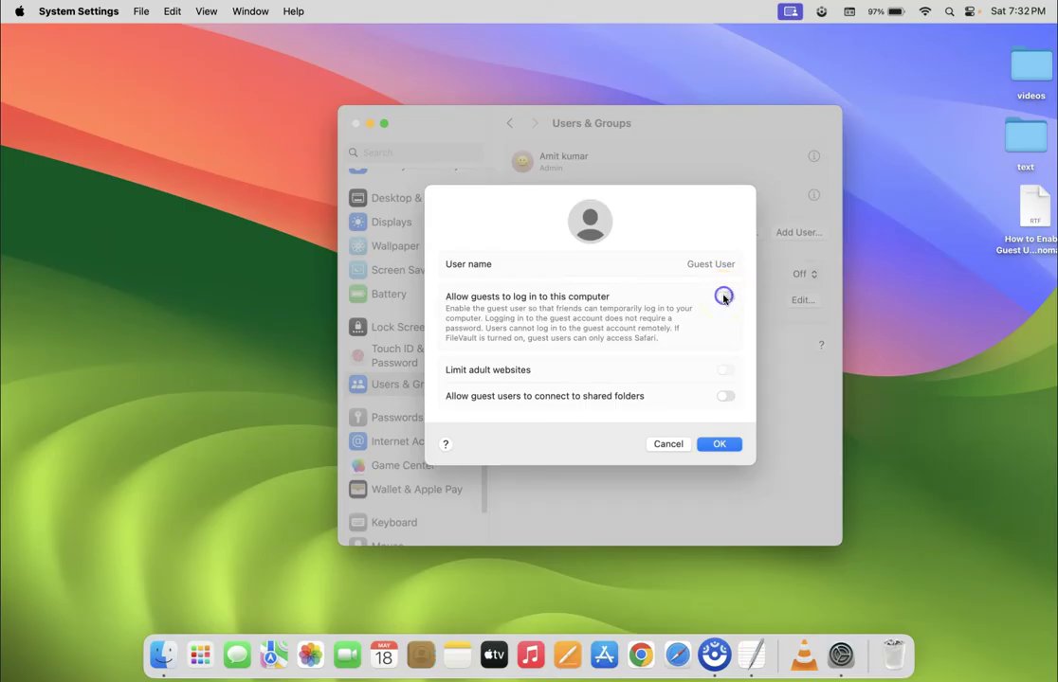
Unlock with the admin password and enable guest logins with adult websites limited
click(724, 298)
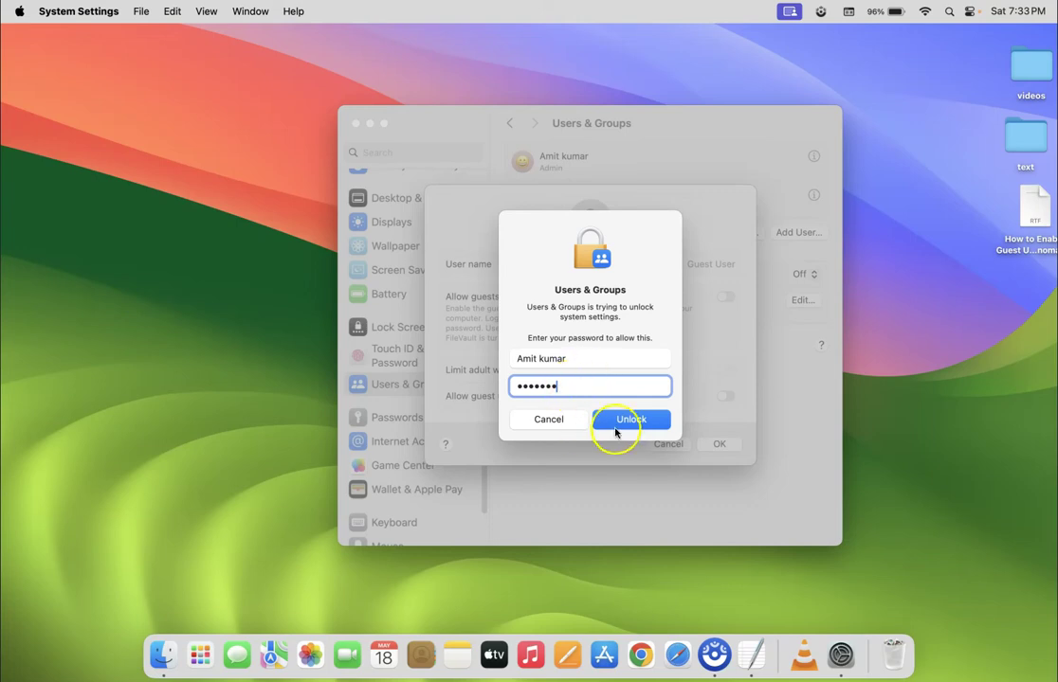
click(640, 428)
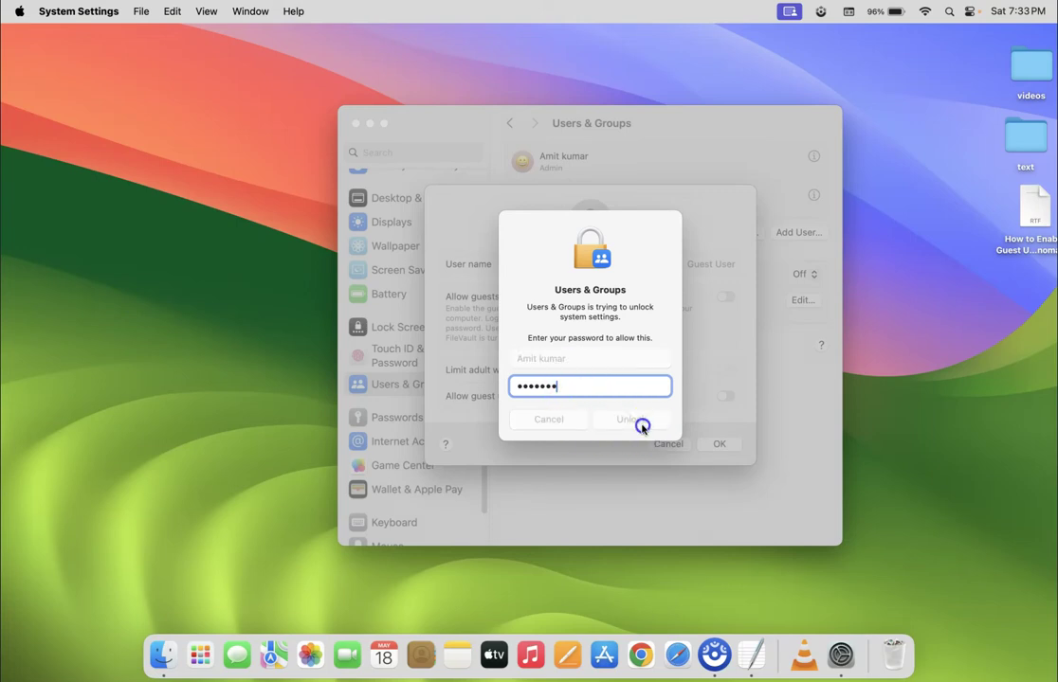
click(562, 296)
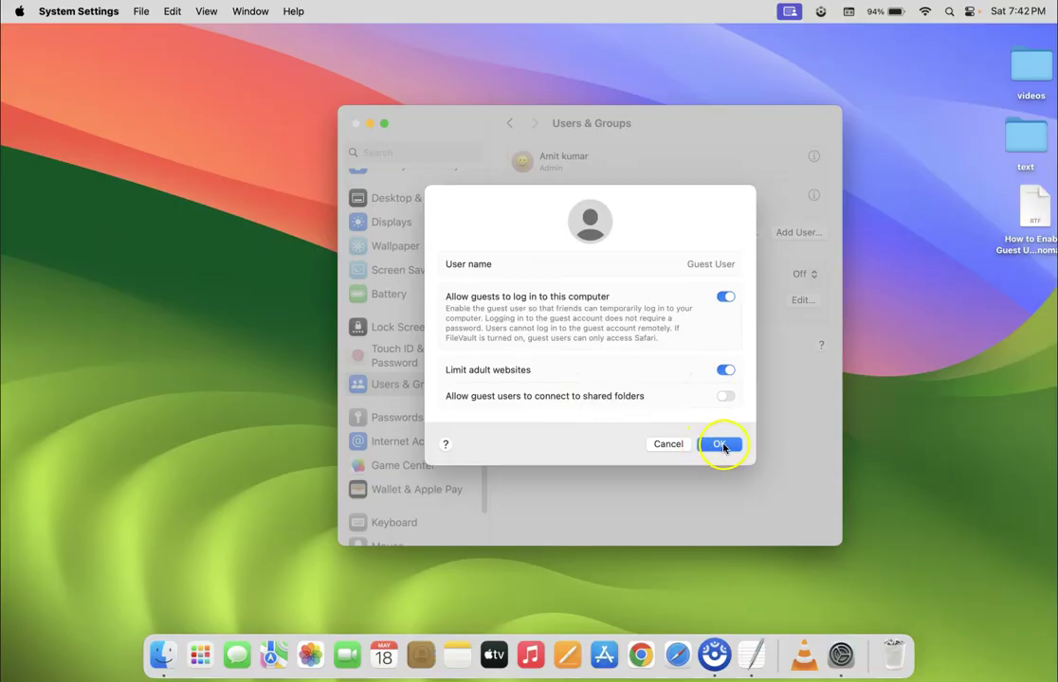
Confirm the guest settings, quit System Settings, and log out to the login screen
click(724, 445)
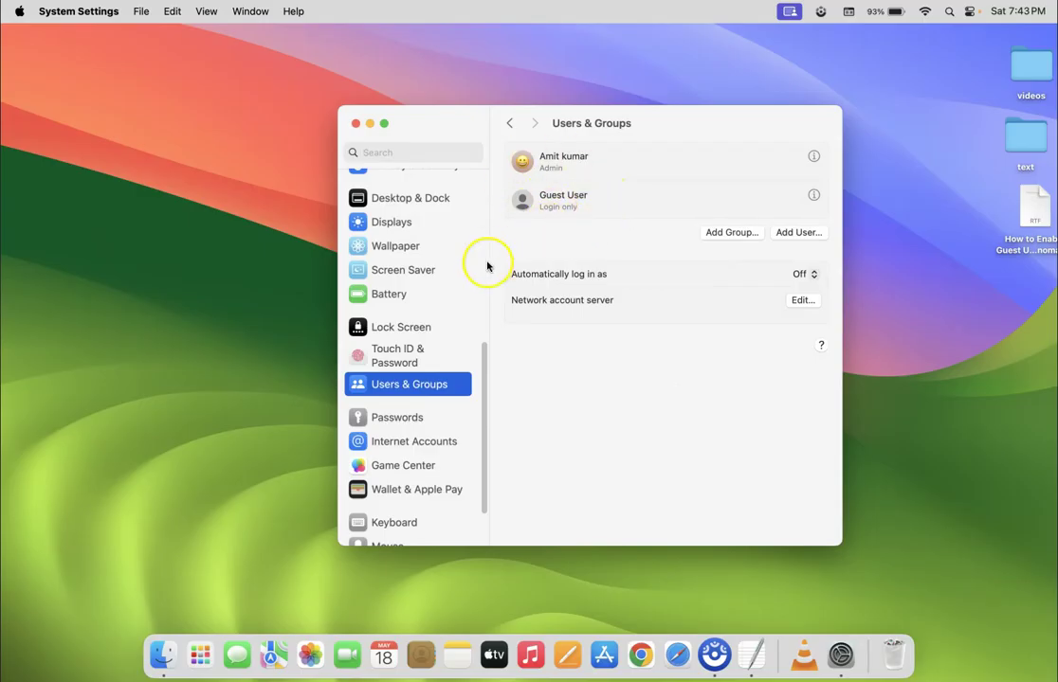
click(357, 123)
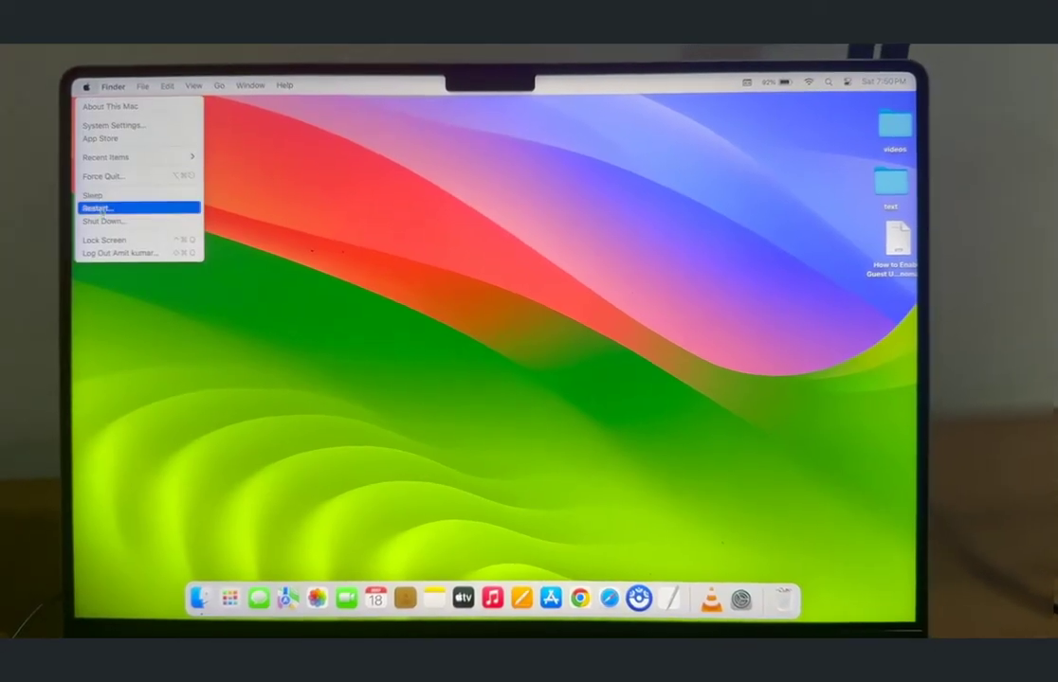
click(112, 259)
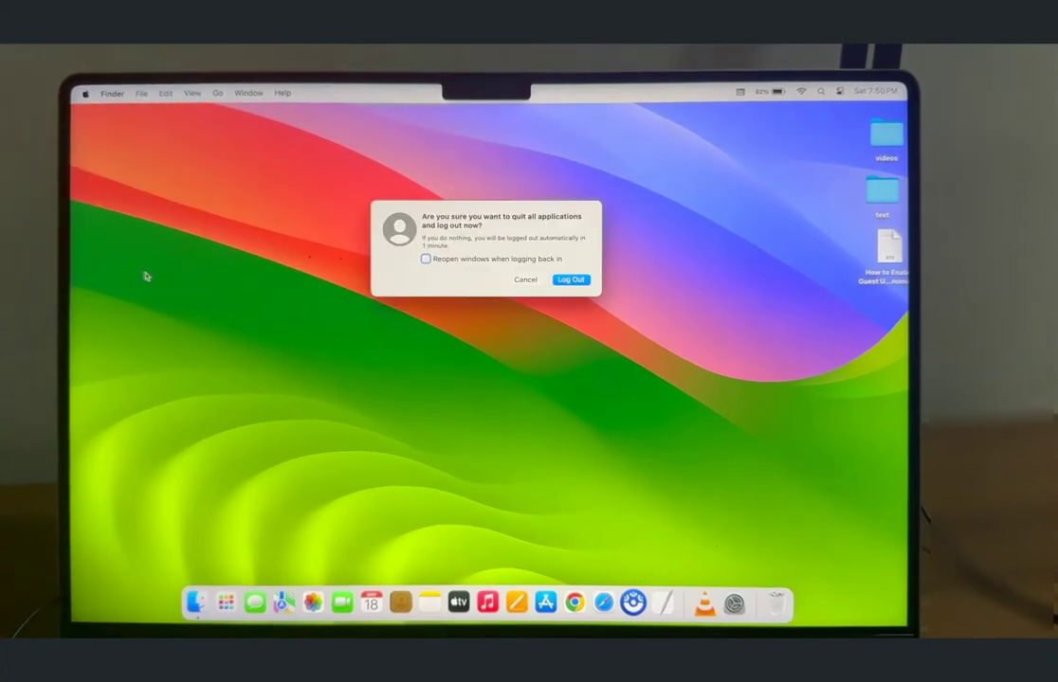
click(568, 282)
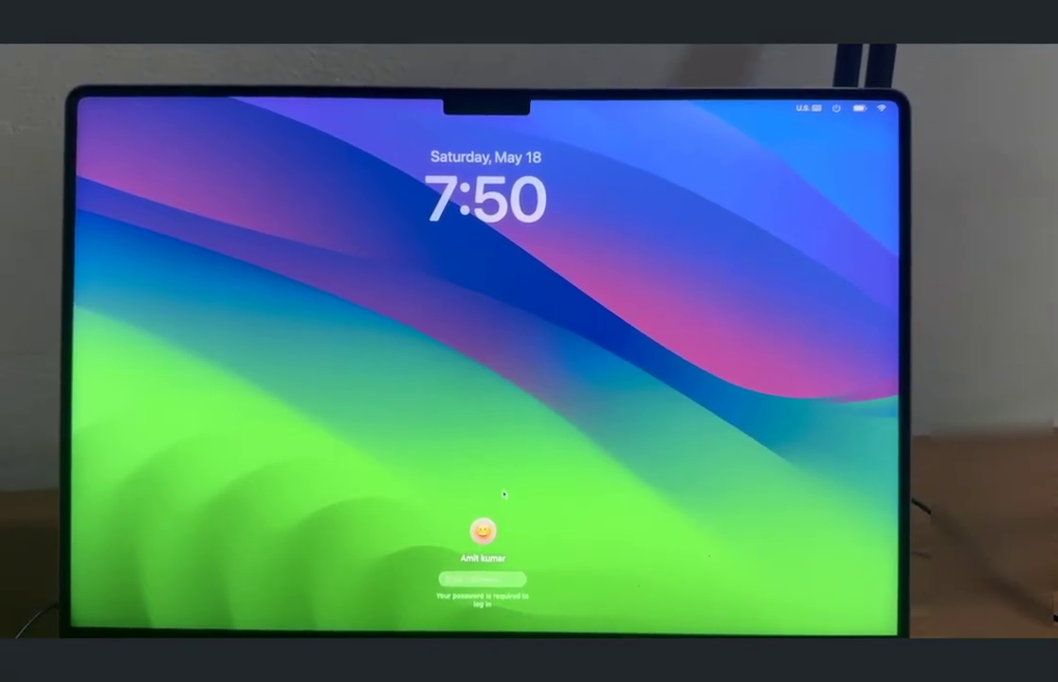
Bring up the user list at the login window and sign in as Guest User
key(Escape)
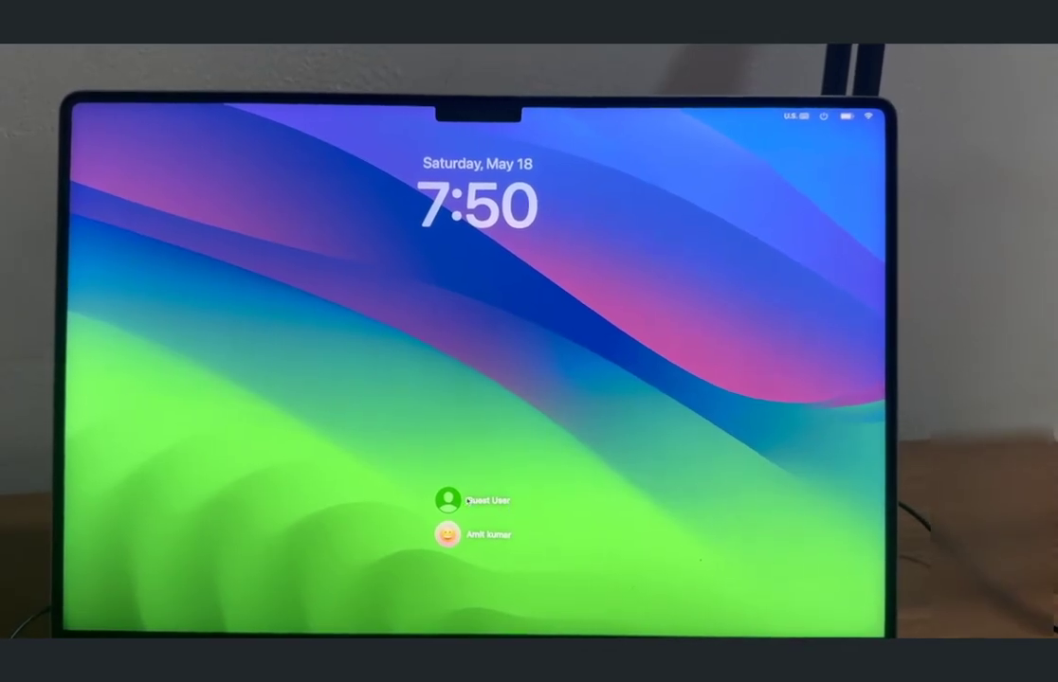
click(502, 503)
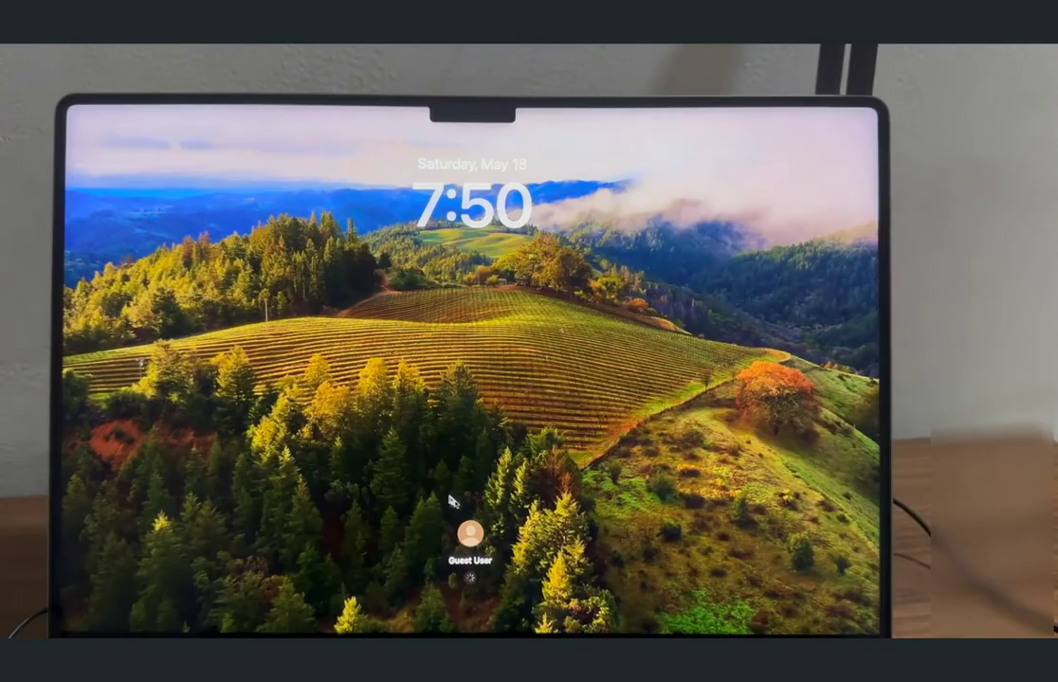